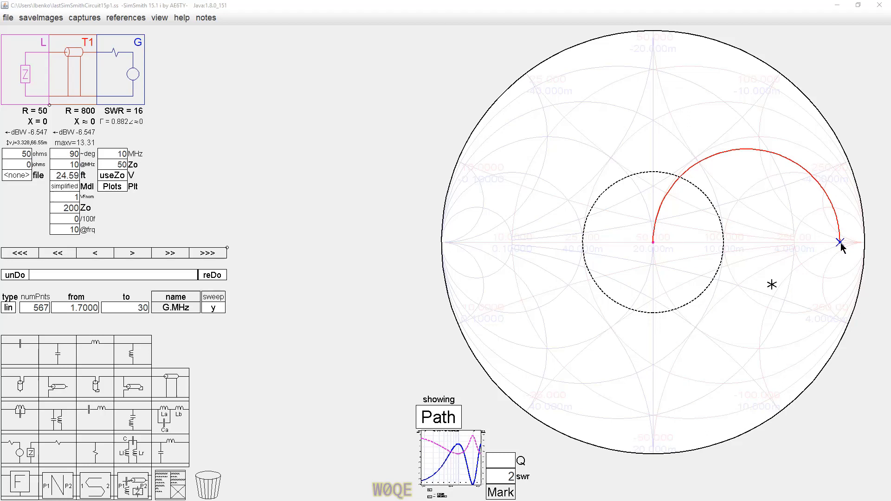
- Set T1's electrical length to 180°, then 90°, and finally 45°, giving input 94.12+j176.5 Ω
{"action": "left_click", "coordinate": [59, 153]}
{"action": "type", "text": "180"}
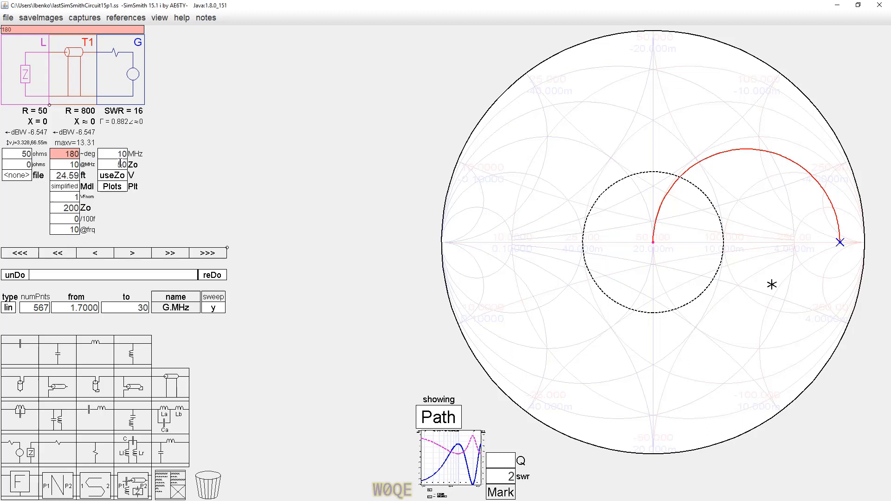
{"action": "key", "text": "Return"}
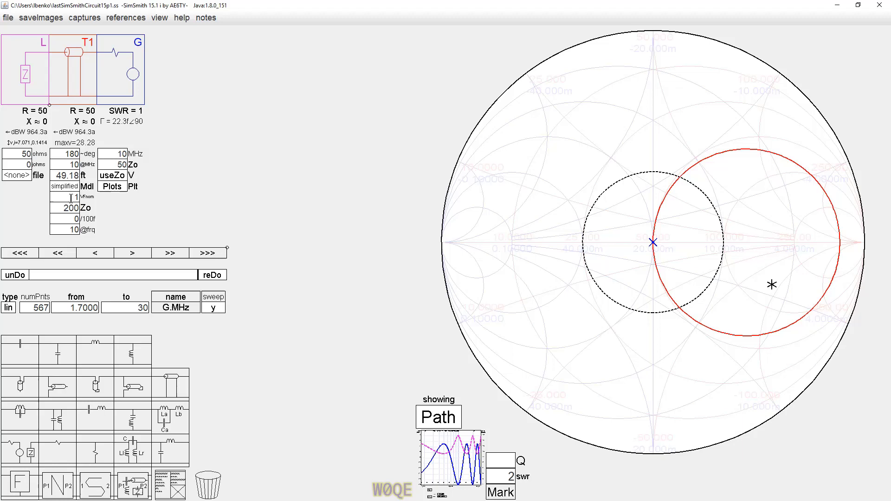
{"action": "left_click", "coordinate": [63, 154]}
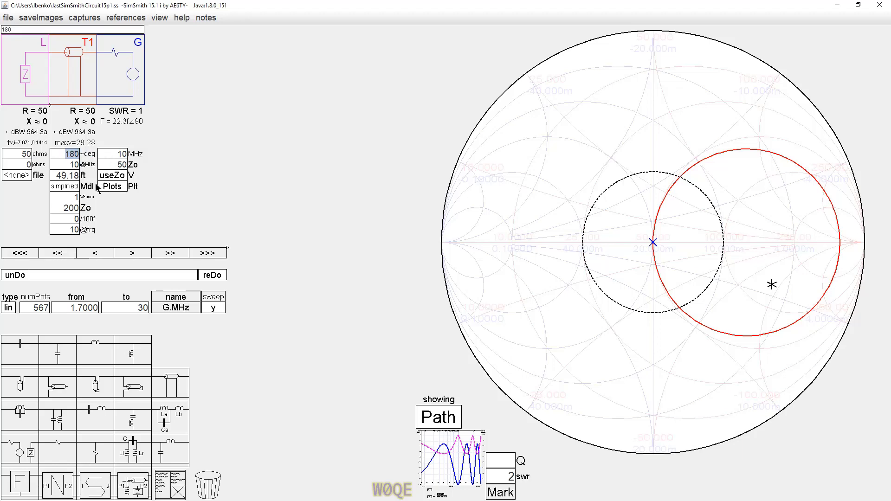
{"action": "type", "text": "90"}
{"action": "key", "text": "Return"}
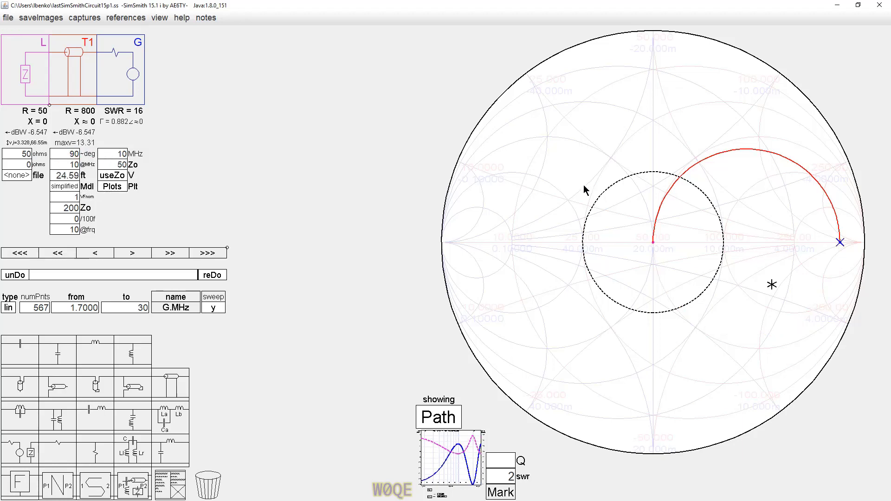
{"action": "left_click", "coordinate": [64, 156]}
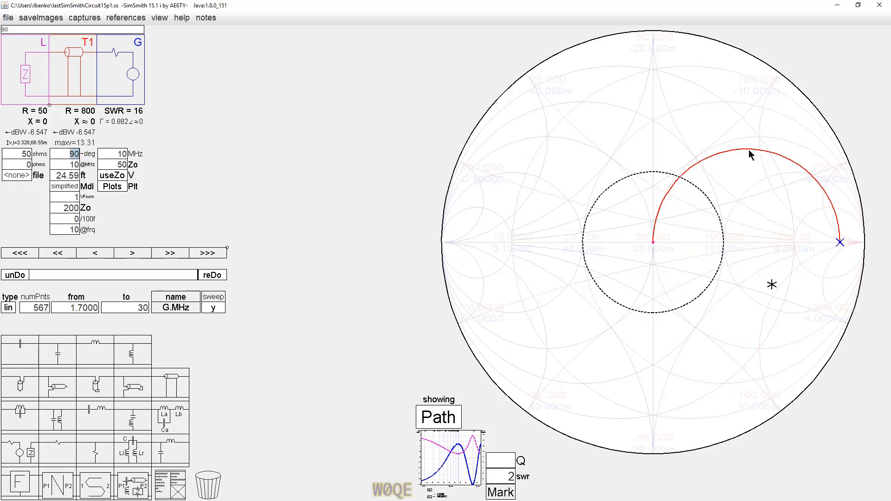
{"action": "type", "text": "45"}
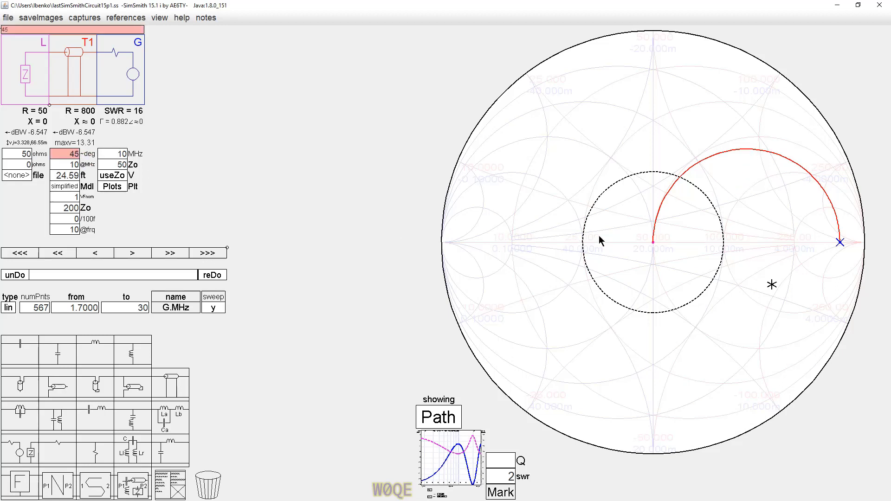
{"action": "key", "text": "Return"}
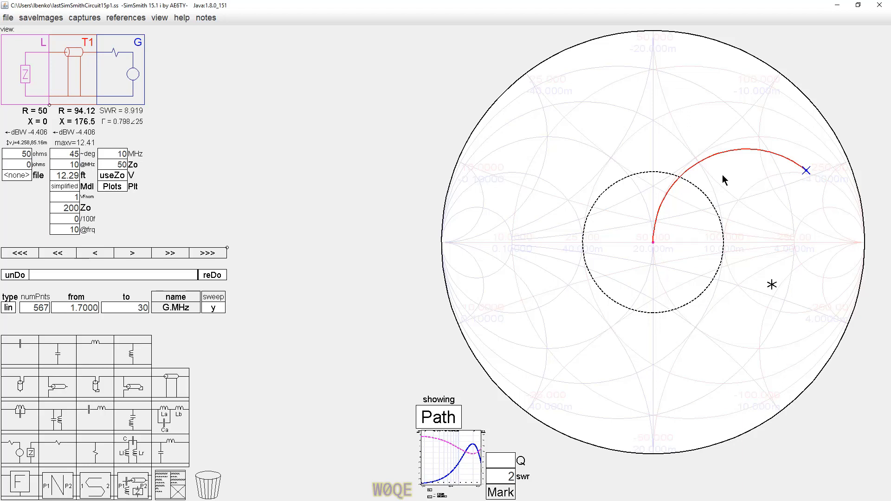
- Mark the arc's endpoint and renormalise the chart Zo to 200 Ω, reading SWR 4.000 and Γ 0.600∠90
{"action": "left_click", "coordinate": [806, 171]}
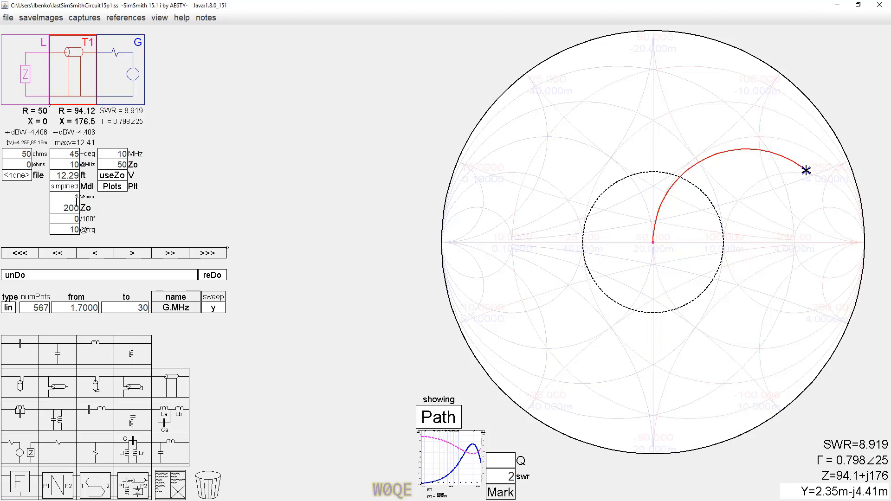
{"action": "left_click", "coordinate": [121, 164]}
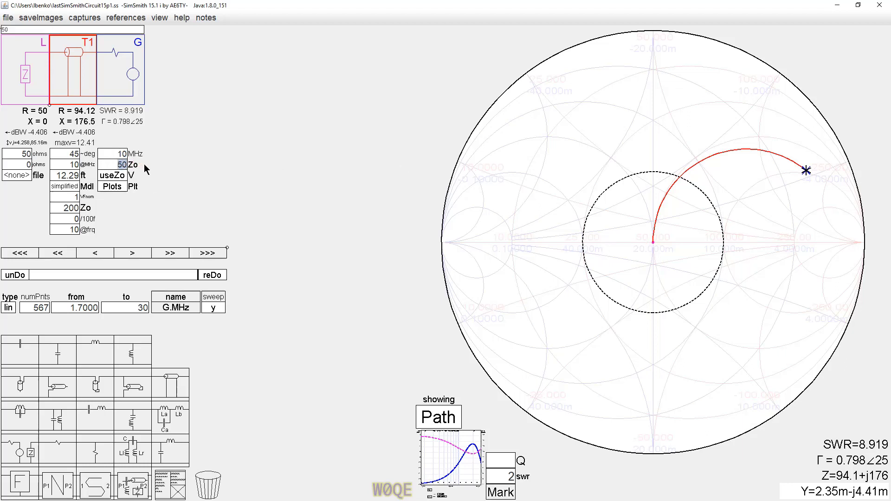
{"action": "type", "text": "200"}
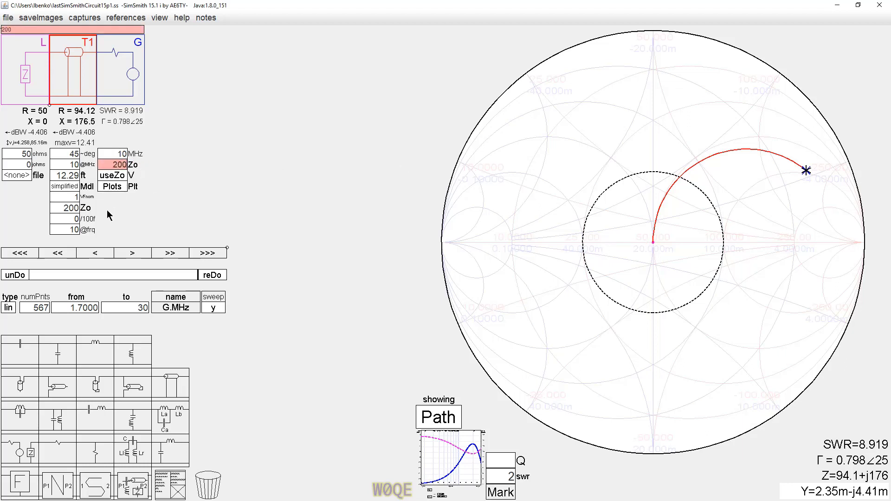
{"action": "key", "text": "Return"}
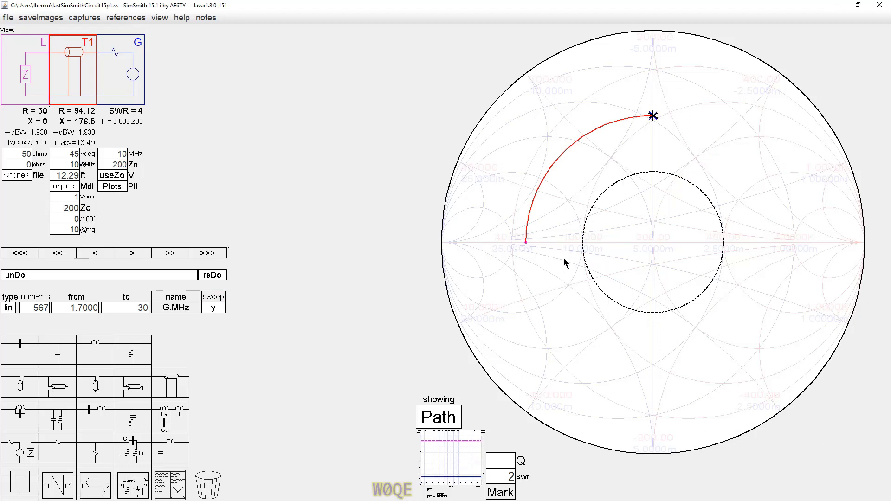
{"action": "mouse_move", "coordinate": [662, 141]}
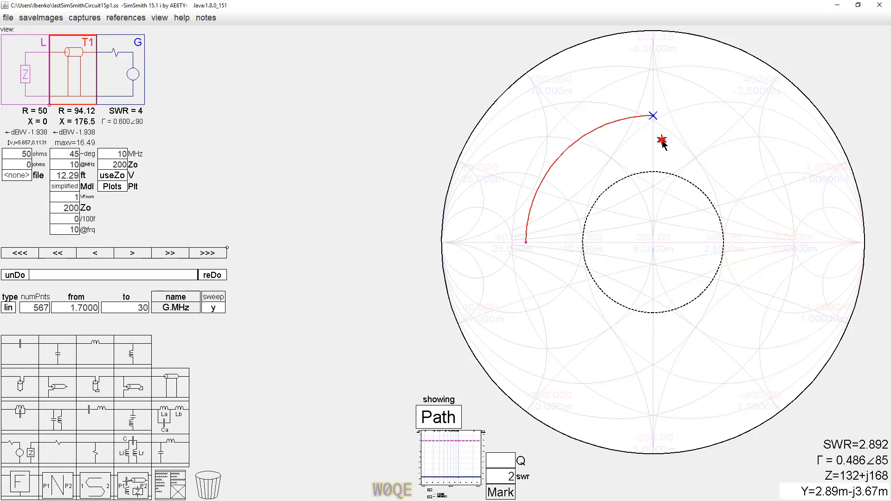
{"action": "left_click", "coordinate": [654, 117]}
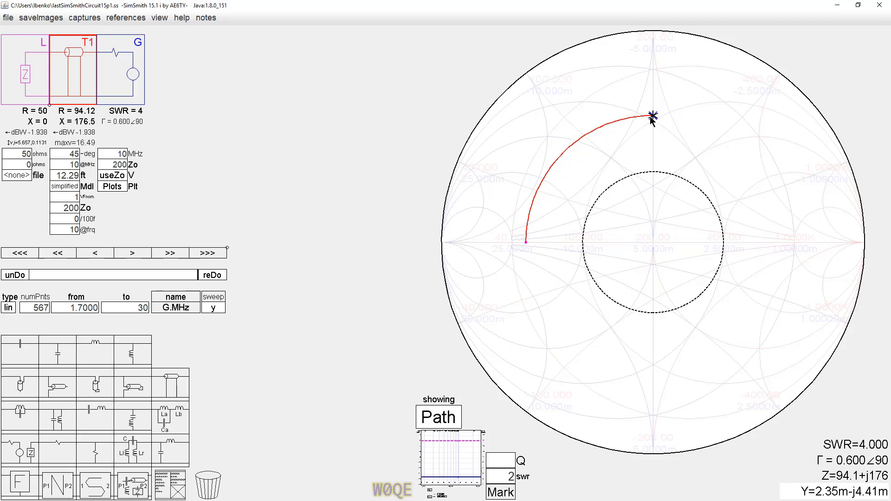
- Set the chart Zo to 50 Ω, then to 500 Ω, reading SWR 5.996 and Γ 0.714∠140
{"action": "left_click", "coordinate": [125, 165]}
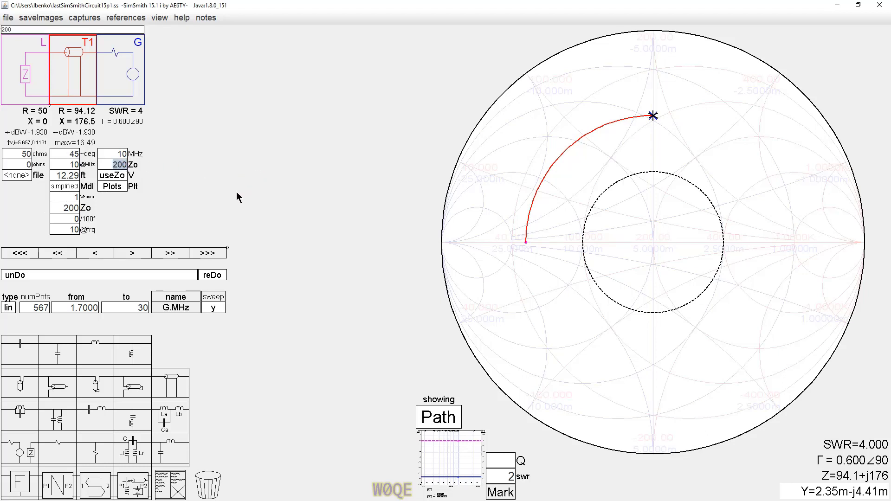
{"action": "type", "text": "50"}
{"action": "key", "text": "Return"}
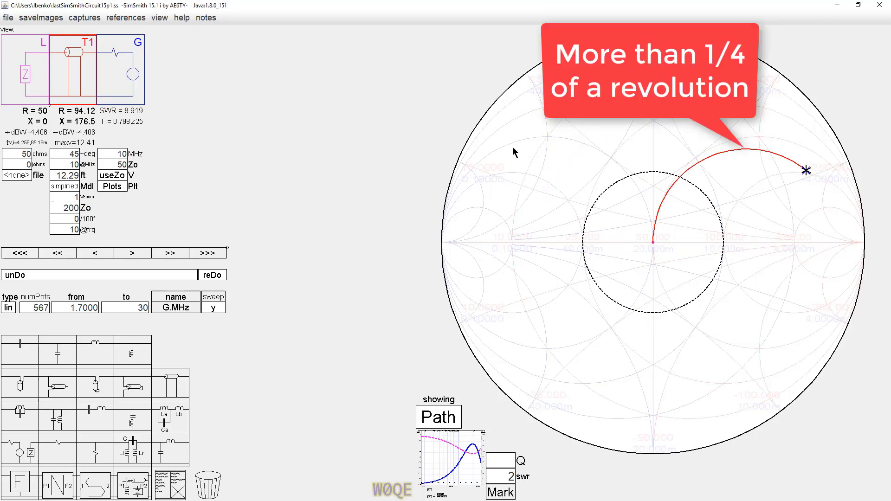
{"action": "left_click", "coordinate": [115, 165]}
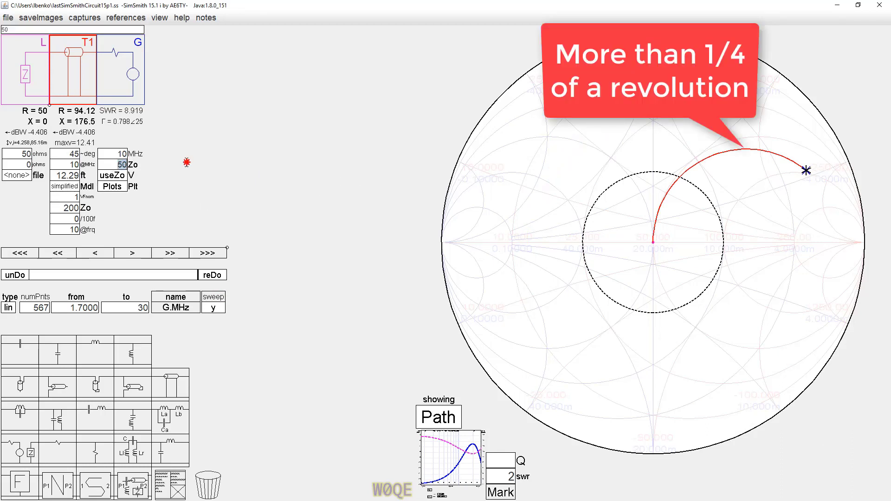
{"action": "type", "text": "500"}
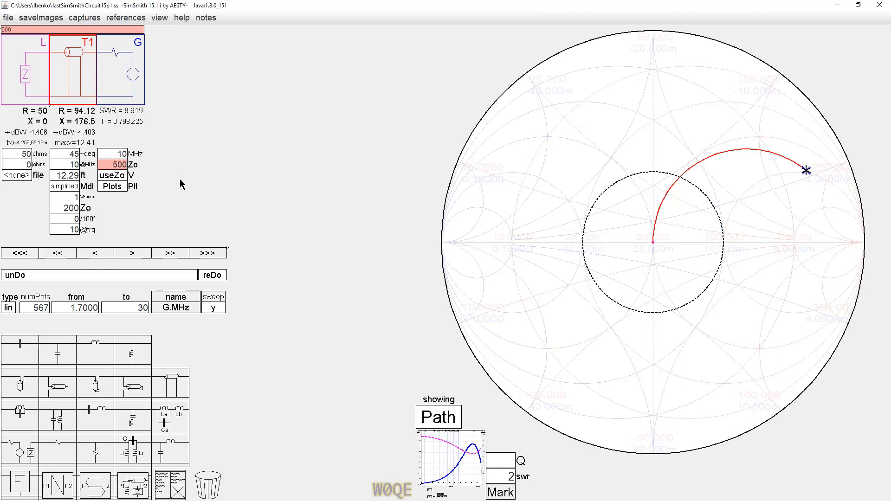
{"action": "key", "text": "Return"}
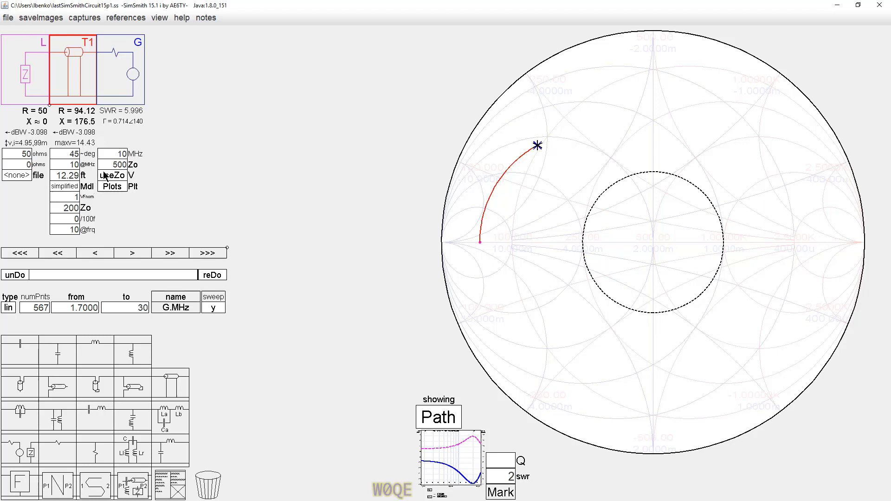
- Return the chart Zo to 50 Ω and set line T1's impedance to 50 Ω
{"action": "left_click", "coordinate": [118, 165]}
{"action": "type", "text": "50"}
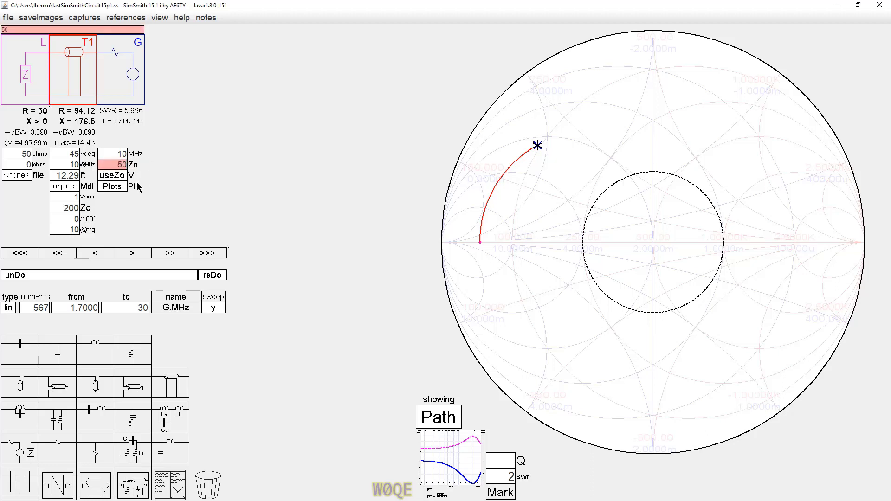
{"action": "left_click", "coordinate": [59, 212]}
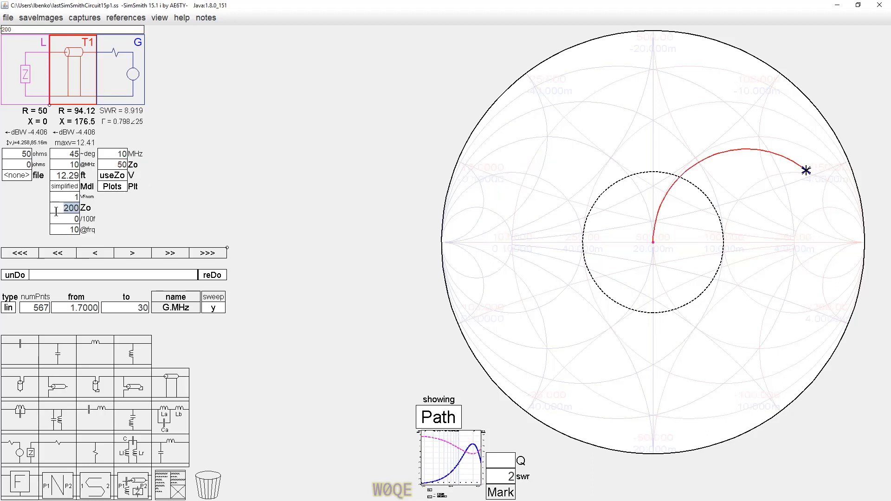
{"action": "type", "text": "50"}
{"action": "key", "text": "Return"}
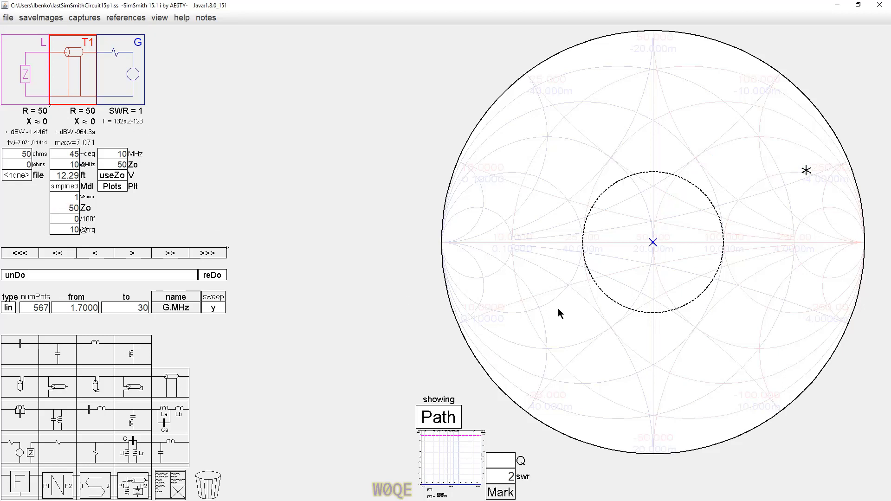
- Change the load resistance to 20 Ω, giving SWR 2.5
{"action": "left_click", "coordinate": [19, 155]}
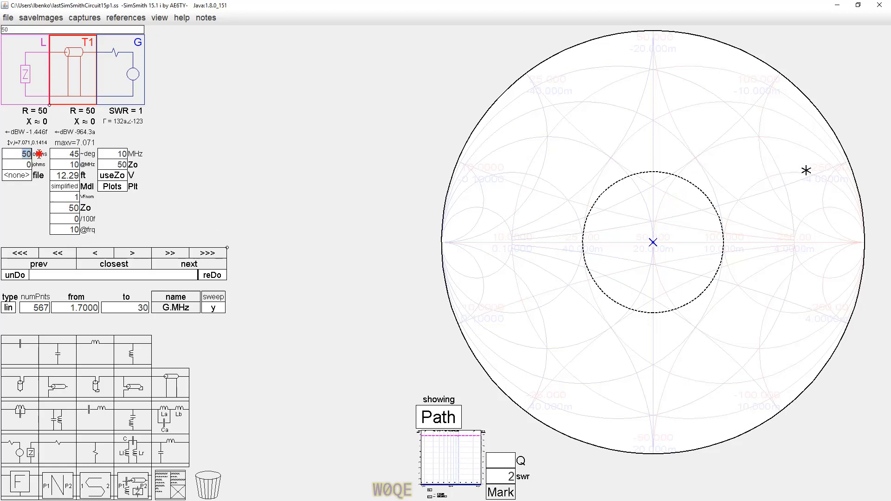
{"action": "type", "text": "2"}
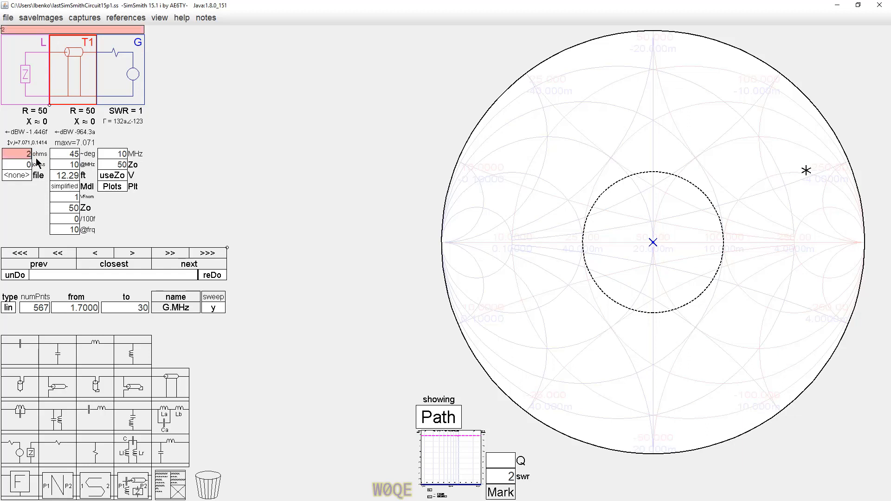
{"action": "type", "text": "0"}
{"action": "key", "text": "Return"}
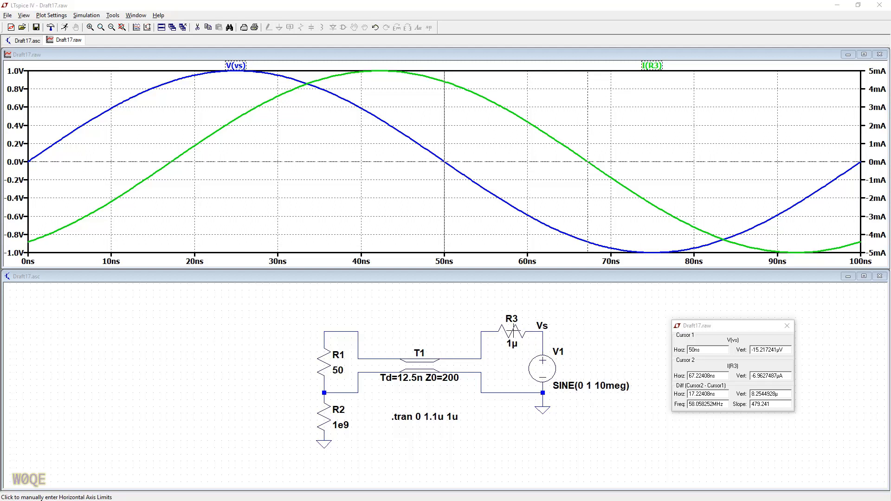
- Bring the Draft17.asc schematic window to the front beside its transient plot
{"action": "left_click", "coordinate": [477, 308]}
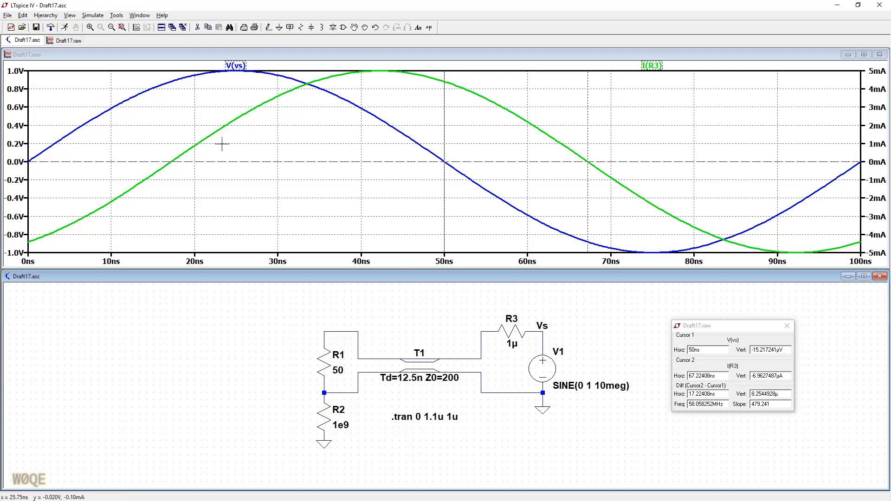
- Re-run the .tran simulation to regenerate the V(vs) and I(R3) waveforms
{"action": "left_click", "coordinate": [65, 27]}
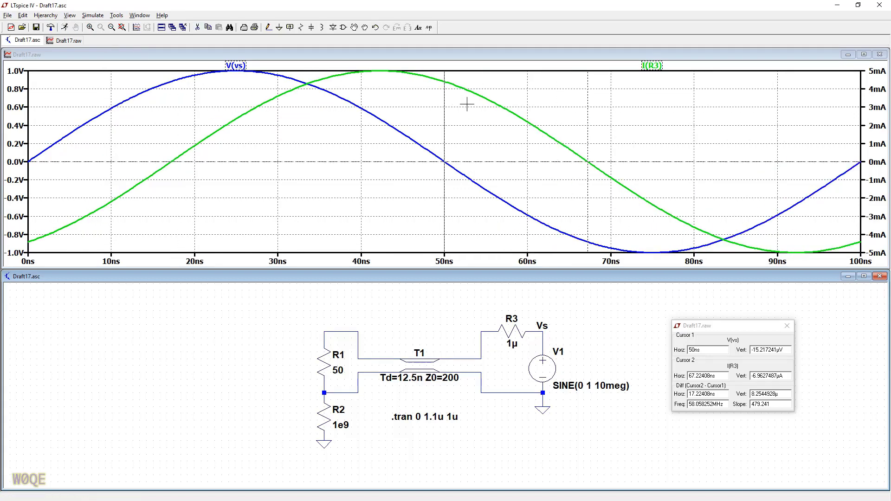